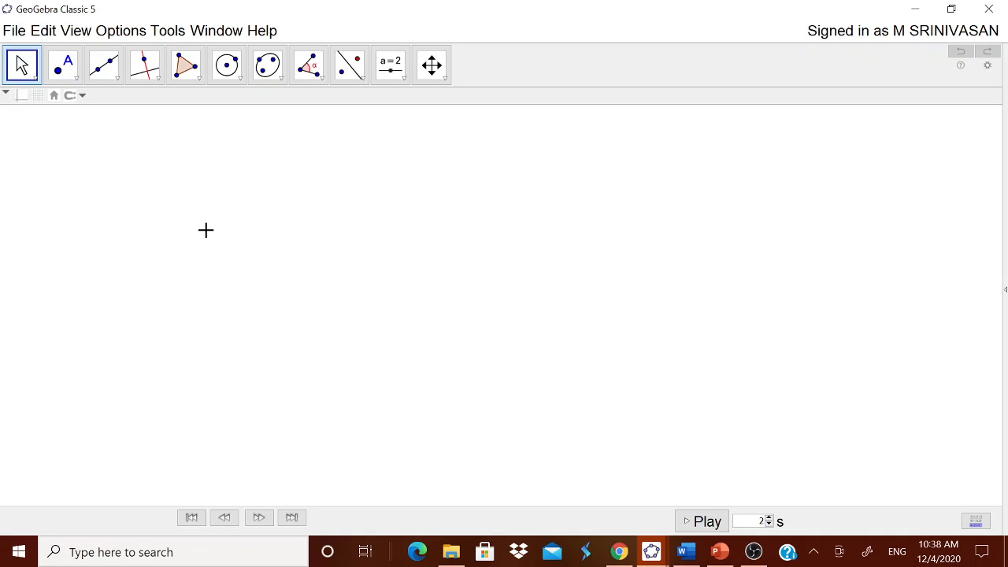
Start a text object in the empty graphics view, then copy the heading "EXPLORING A CIRCLE -CHORD, SECTOR, SEGMENT" from NOTES.docx in Word
left_click(402, 79)
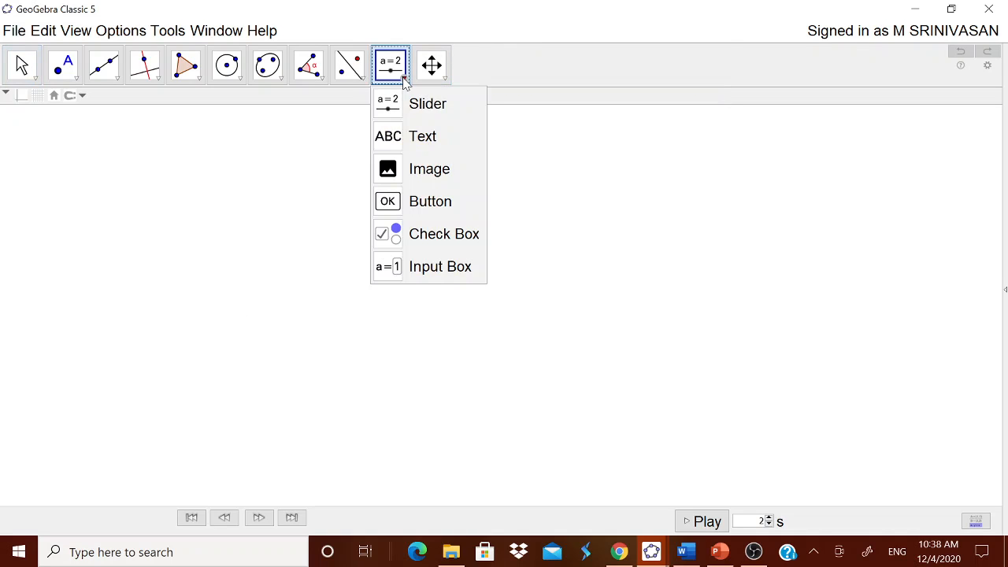
left_click(418, 136)
left_click(470, 171)
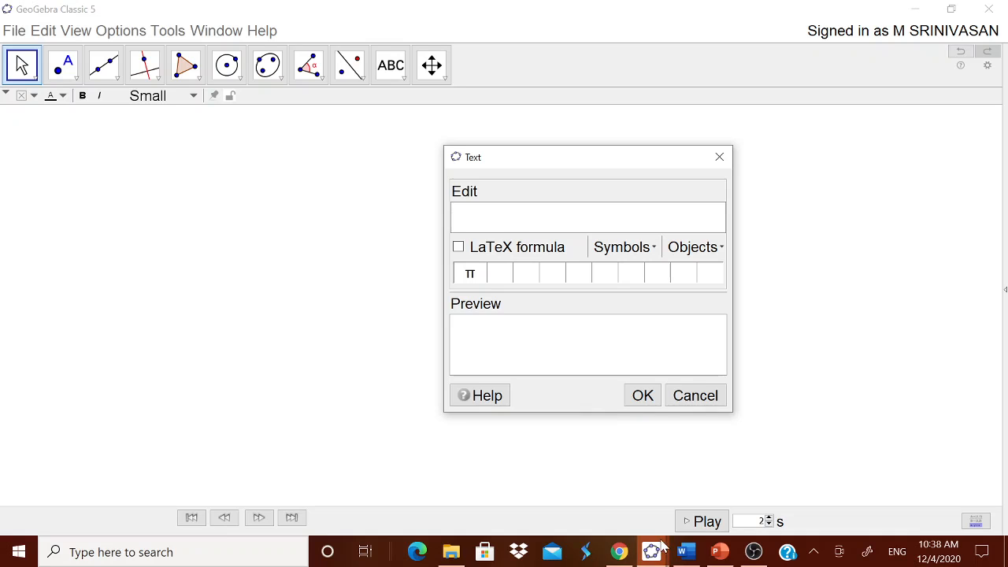
left_click(684, 552)
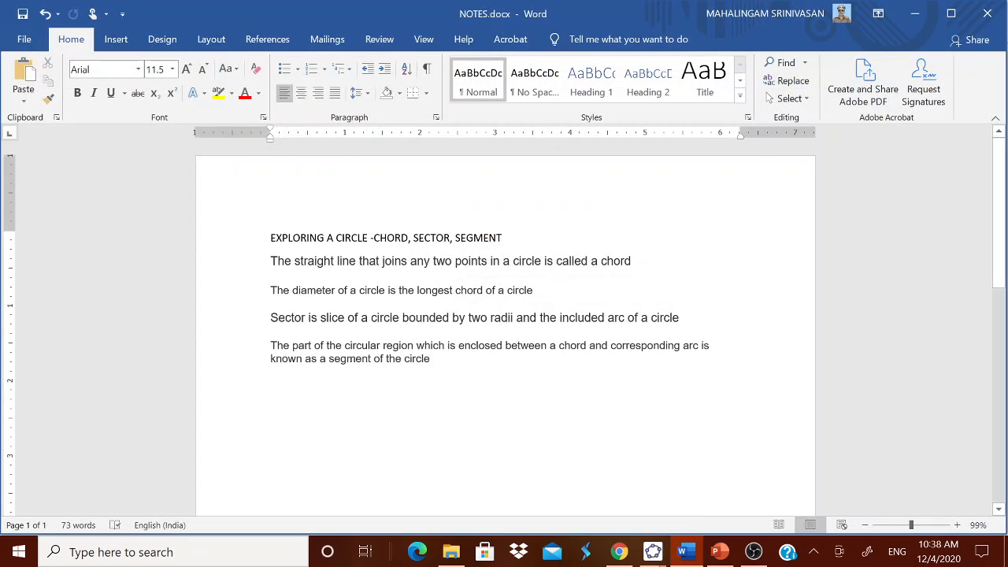
left_click_drag(270, 237, 529, 241)
key("ctrl+c")
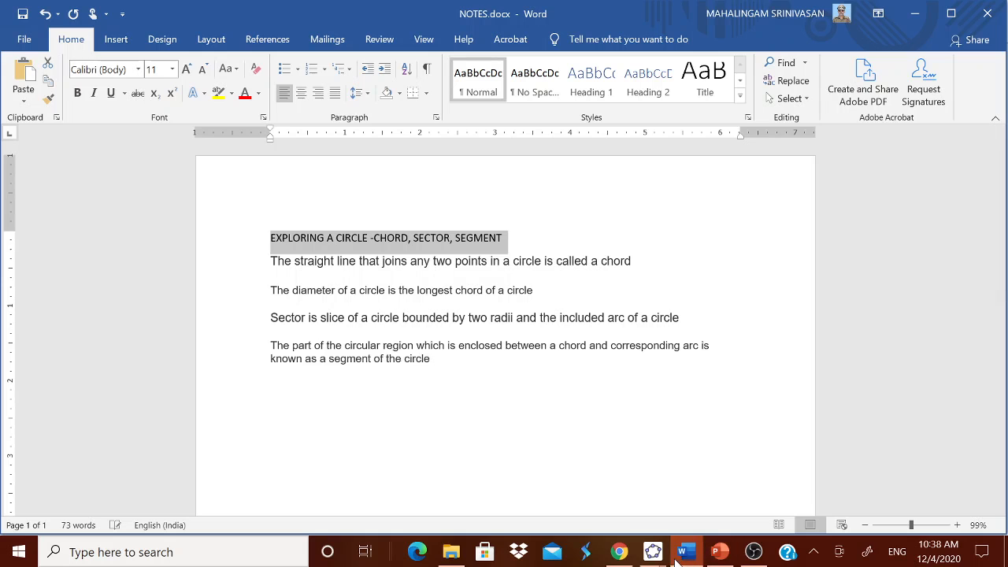
Switch back to GeoGebra, insert the copied heading as the text and move it to the upper middle of the graphics view
mouse_move(655, 553)
left_click(703, 512)
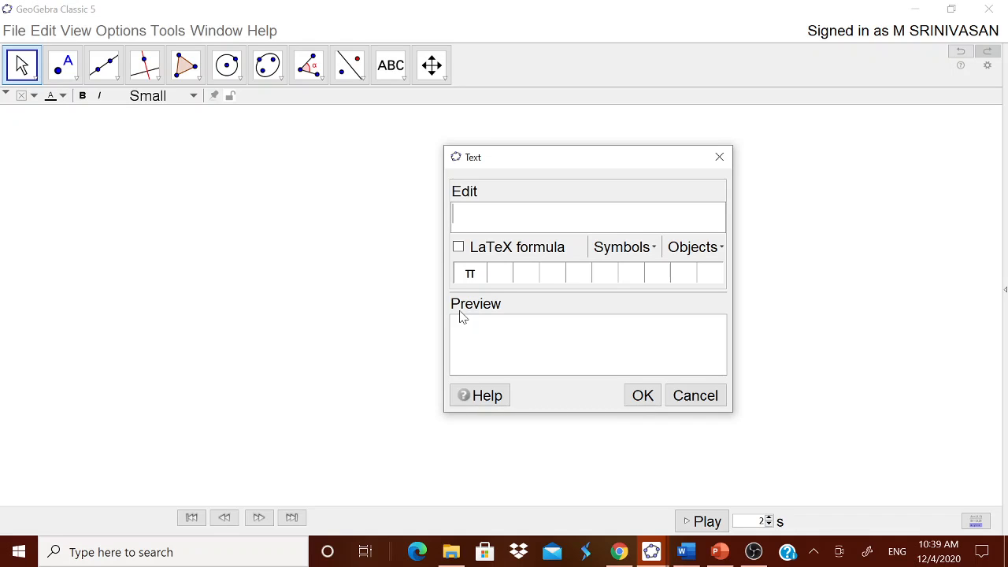
key("ctrl+v")
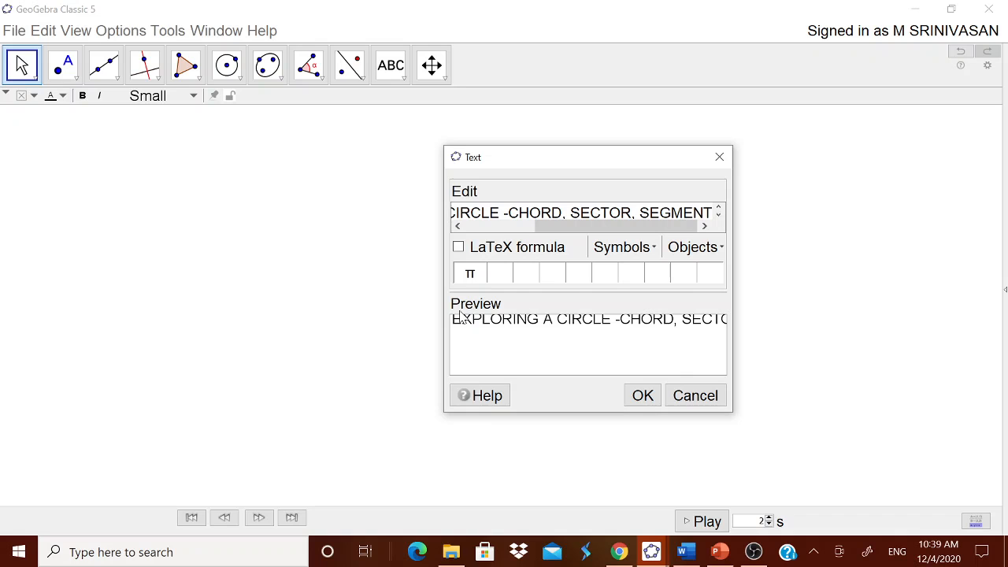
left_click(642, 395)
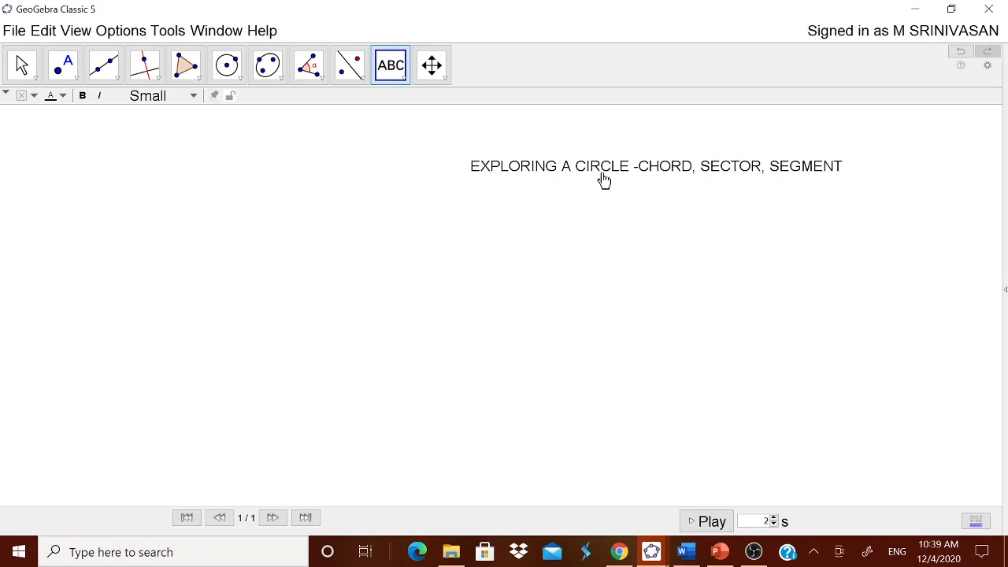
left_click_drag(488, 175, 473, 131)
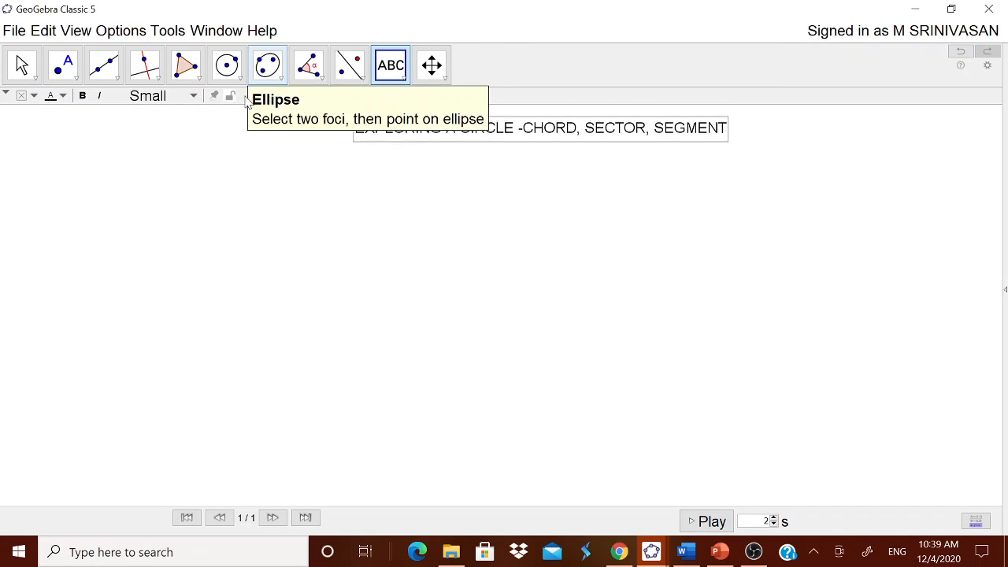
Create an integer slider with a maximum of 10 and place it beside the heading
left_click(405, 81)
left_click(425, 103)
left_click(522, 202)
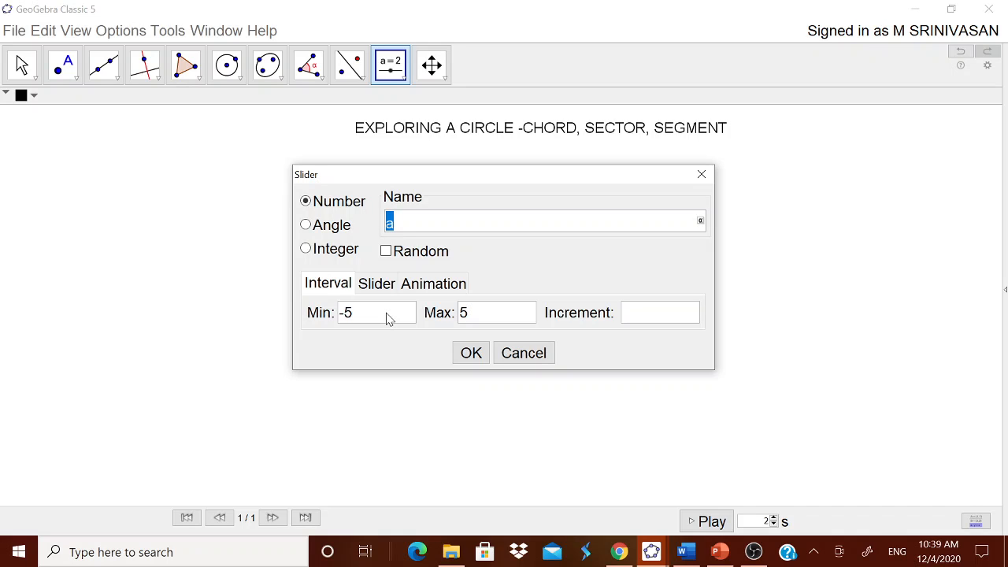
left_click(307, 254)
left_click(486, 315)
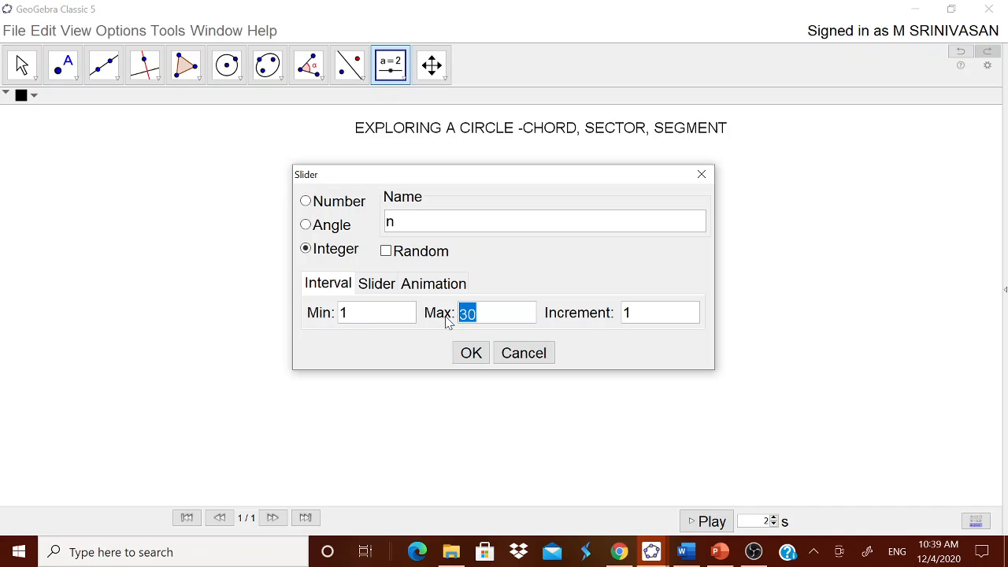
type("10")
left_click(473, 353)
left_click_drag(581, 212, 821, 138)
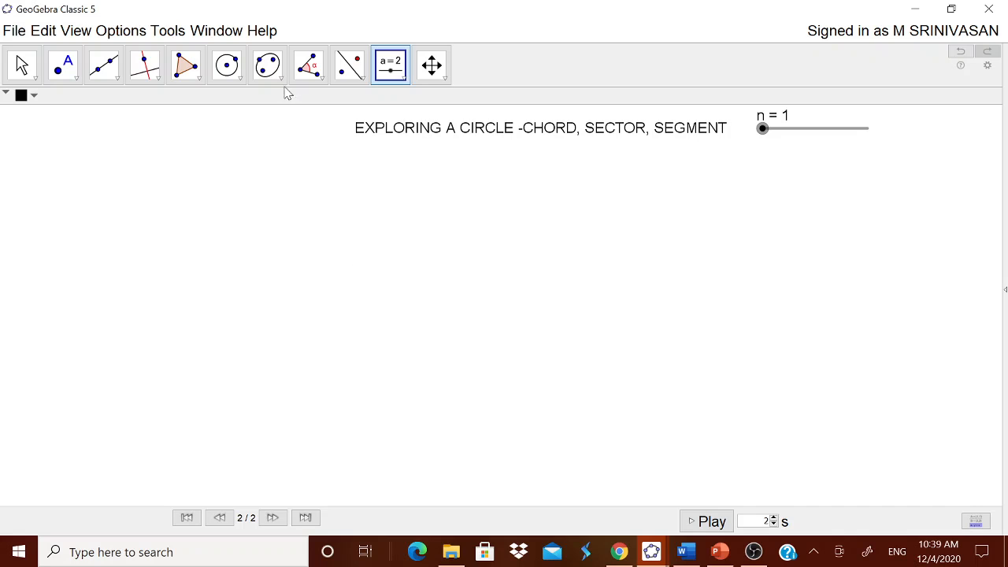
Draw a circle by centre and radius n in the lower-left area of the graphics view, and set slider n to 4
left_click(243, 78)
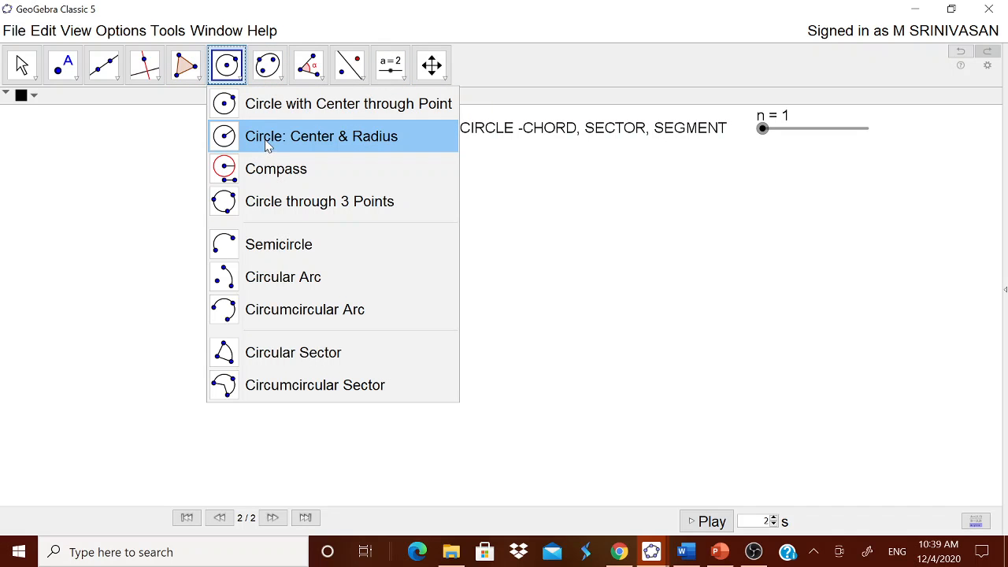
left_click(268, 140)
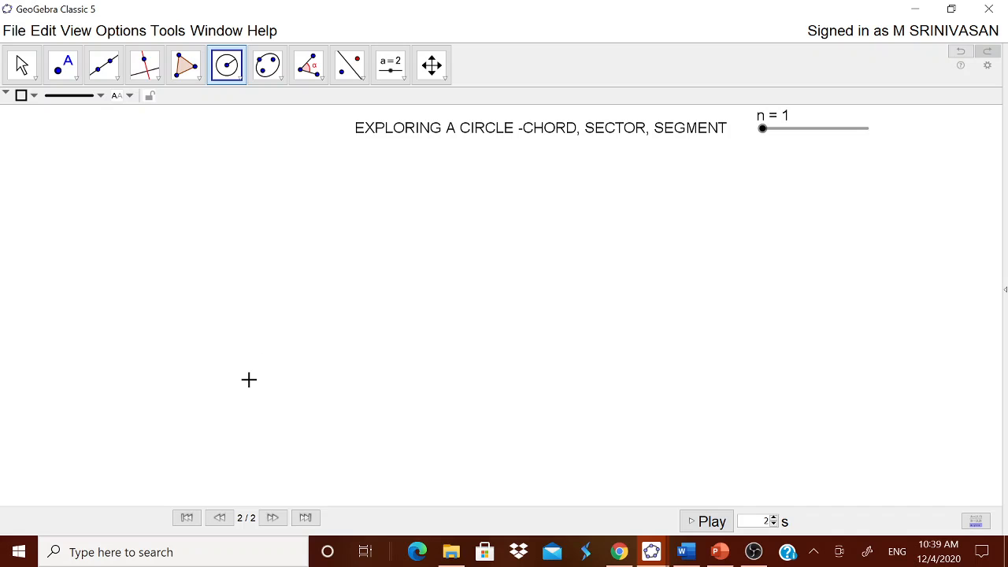
left_click(240, 382)
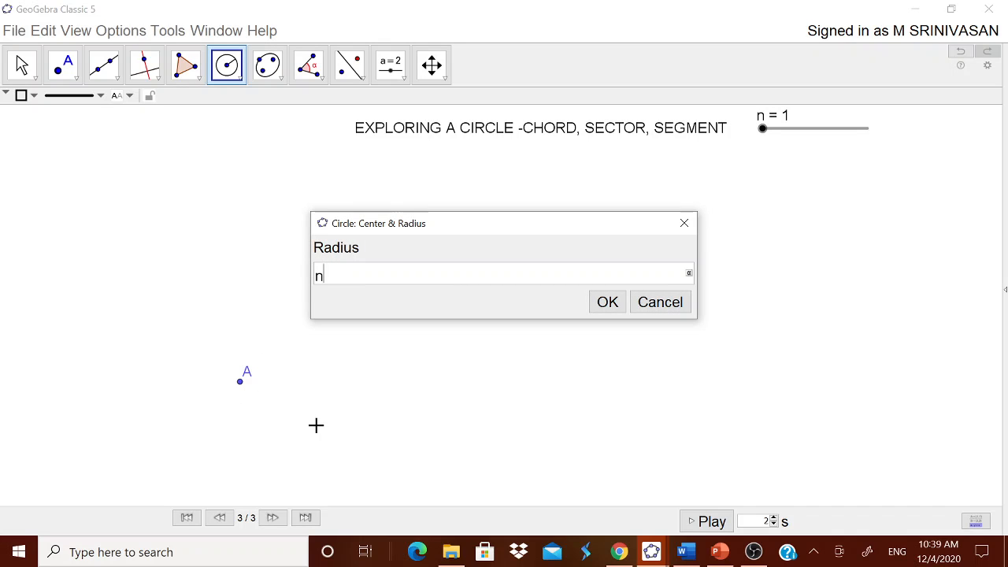
left_click(606, 302)
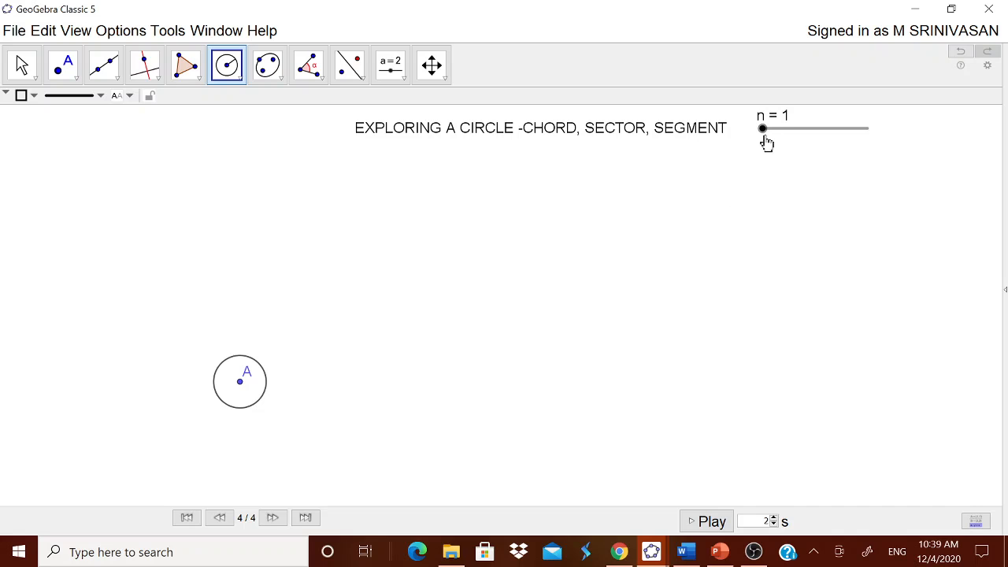
key("Escape")
left_click_drag(764, 139, 797, 149)
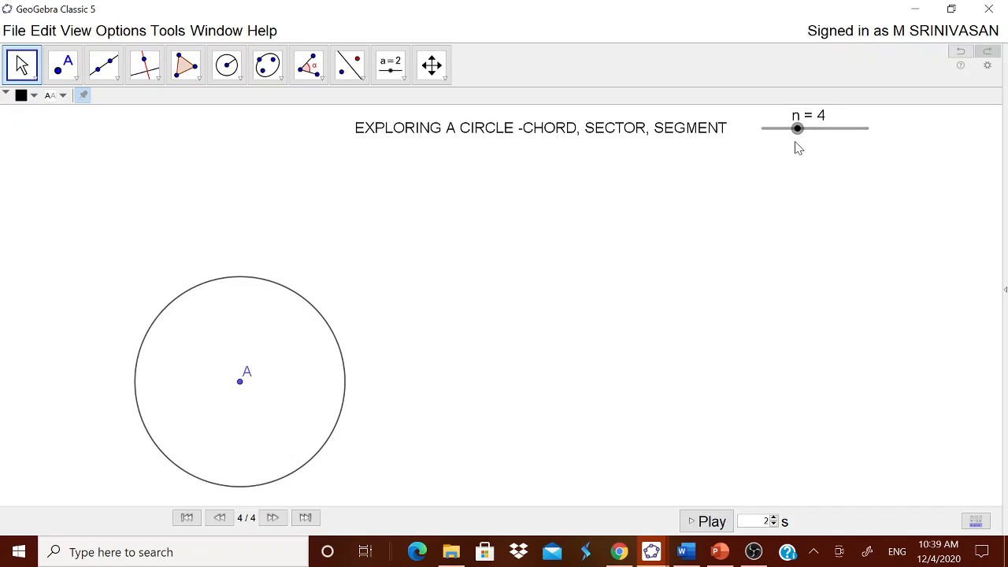
Rename the circle's centre point to O
right_click(240, 383)
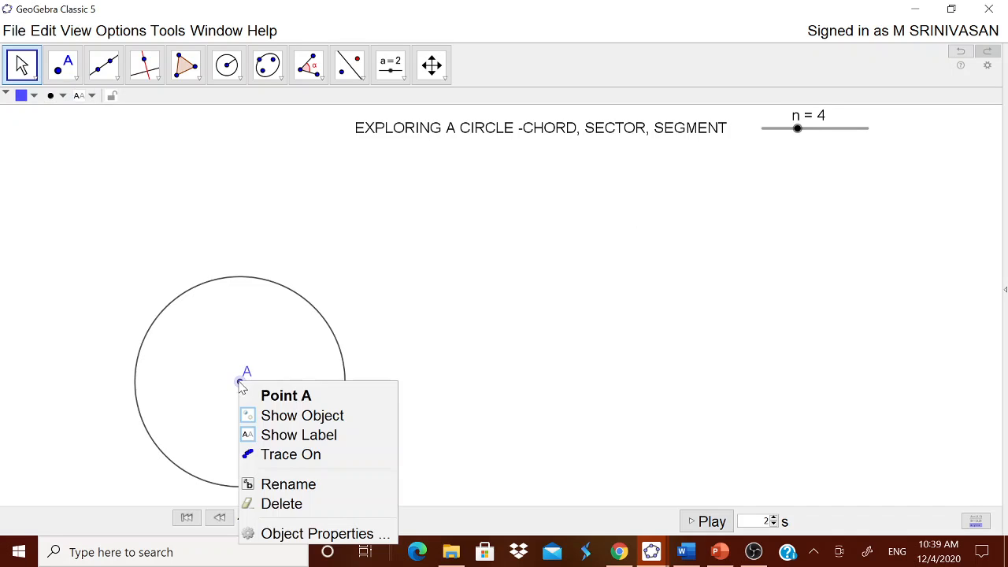
left_click(281, 484)
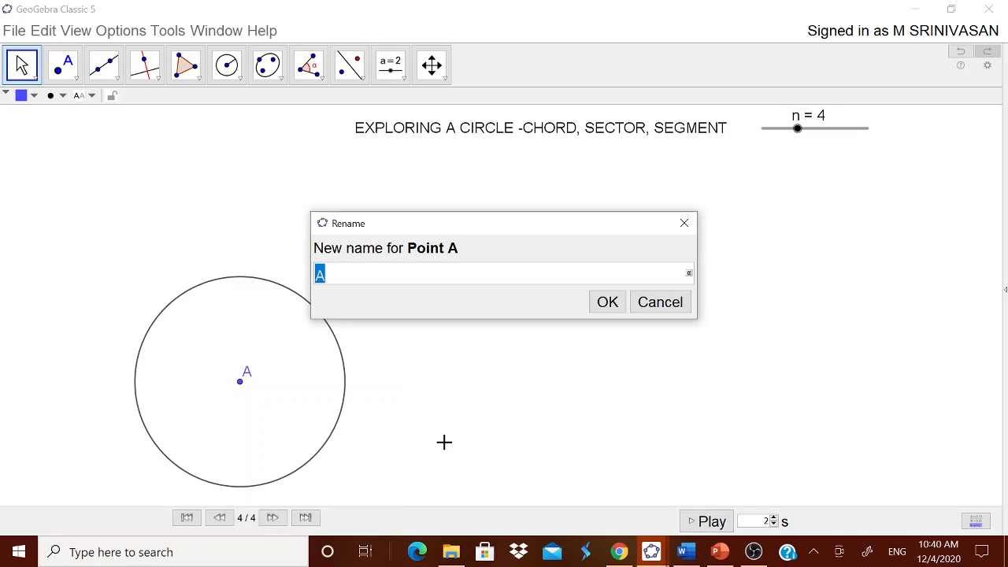
type("O")
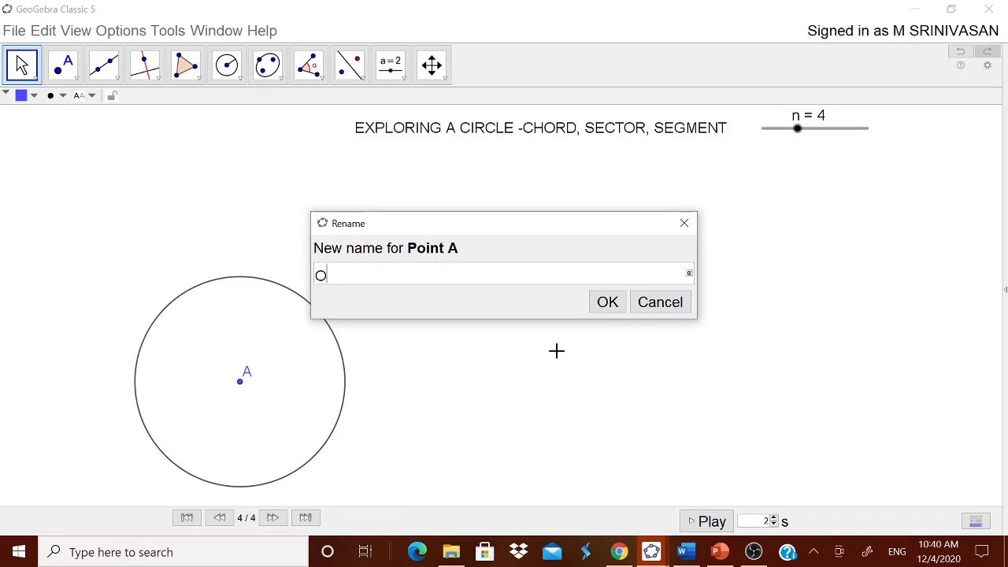
left_click(608, 301)
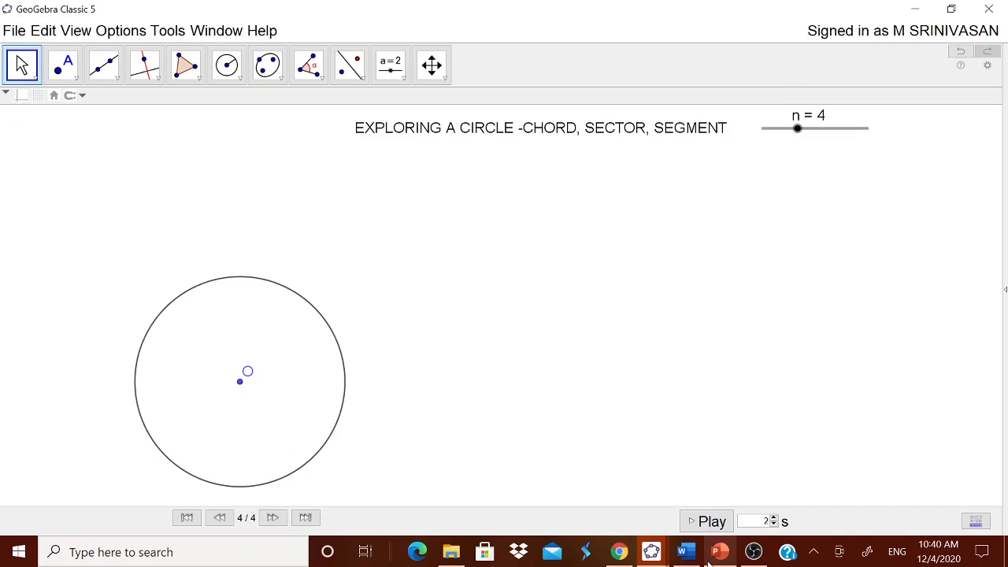
Switch to the Word notes and copy the line "The straight line that joins any two points in a circle is called a chord"
left_click(685, 553)
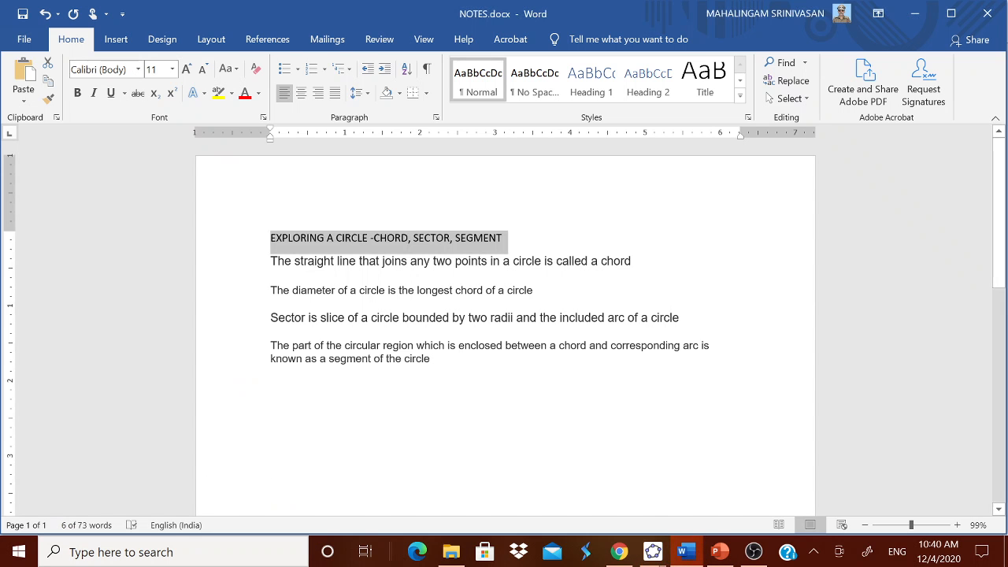
left_click_drag(270, 263, 675, 272)
key("ctrl+c")
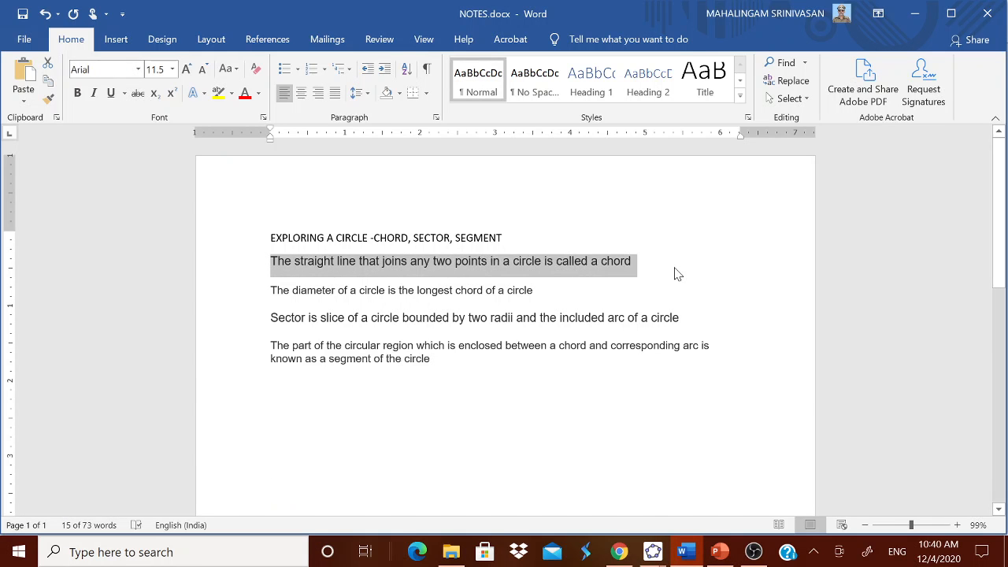
Switch back to GeoGebra, insert the copied chord definition as a text object and place it just below the heading
mouse_move(646, 556)
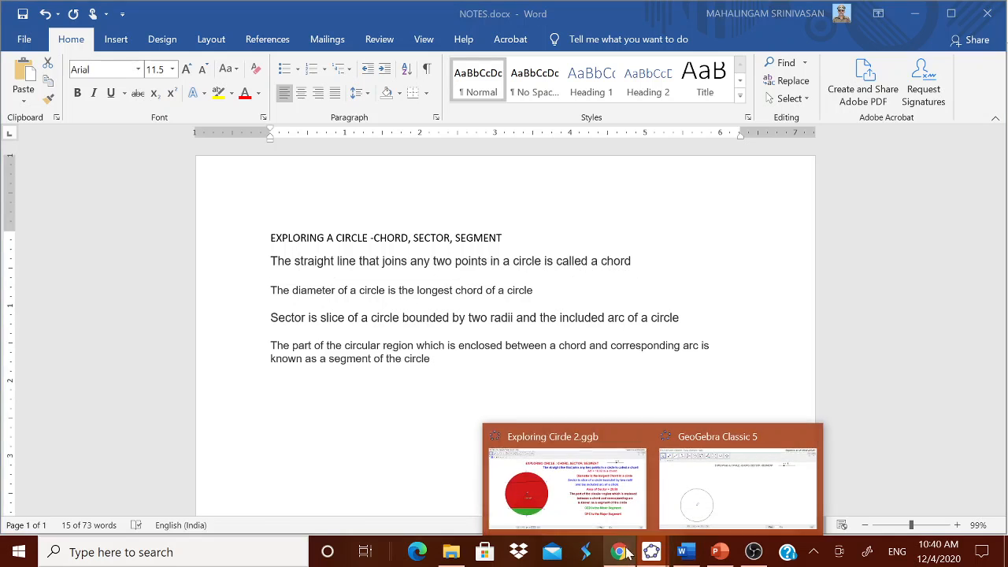
left_click(685, 505)
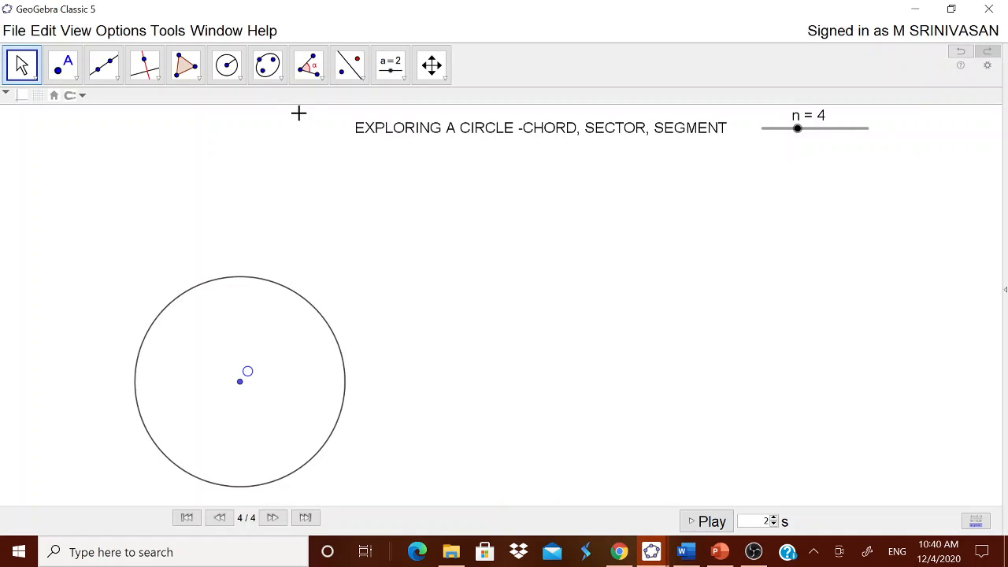
left_click(405, 75)
left_click(403, 137)
left_click(449, 192)
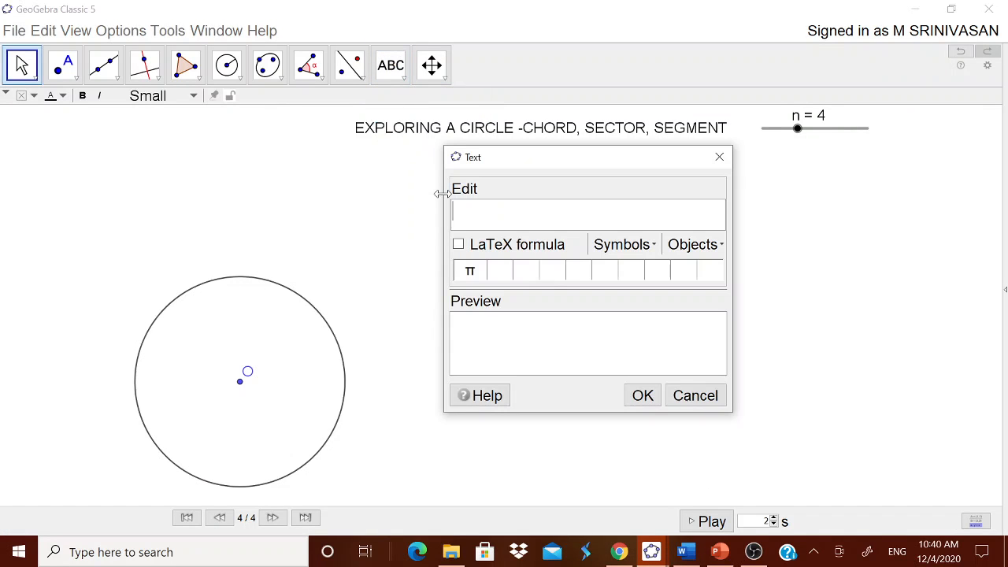
key("ctrl+v")
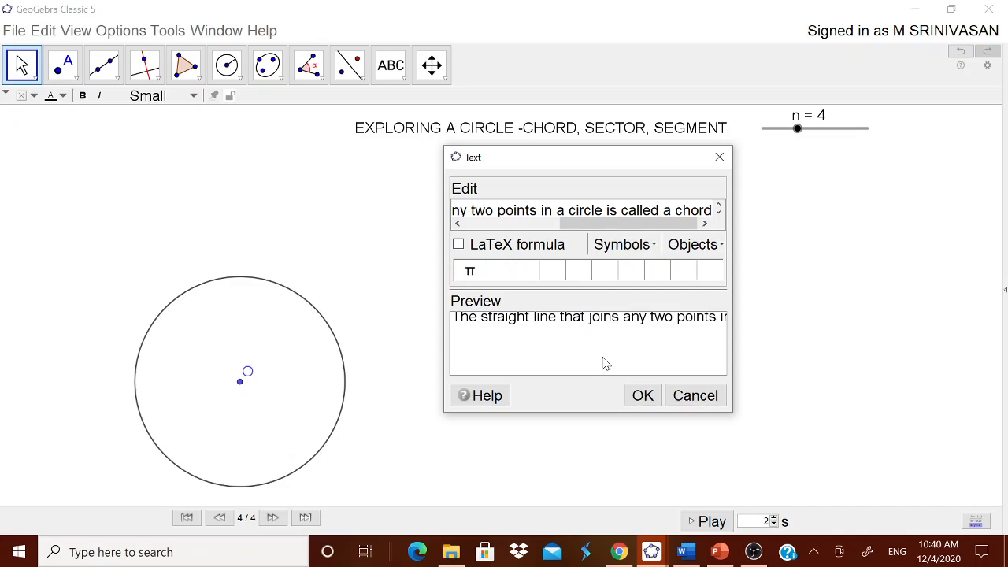
left_click(642, 396)
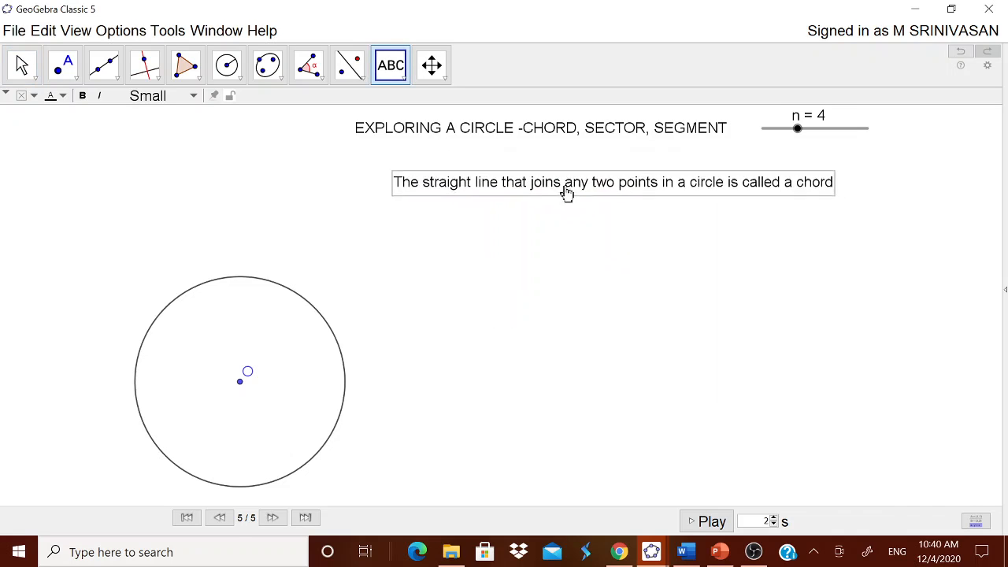
left_click_drag(567, 192, 524, 178)
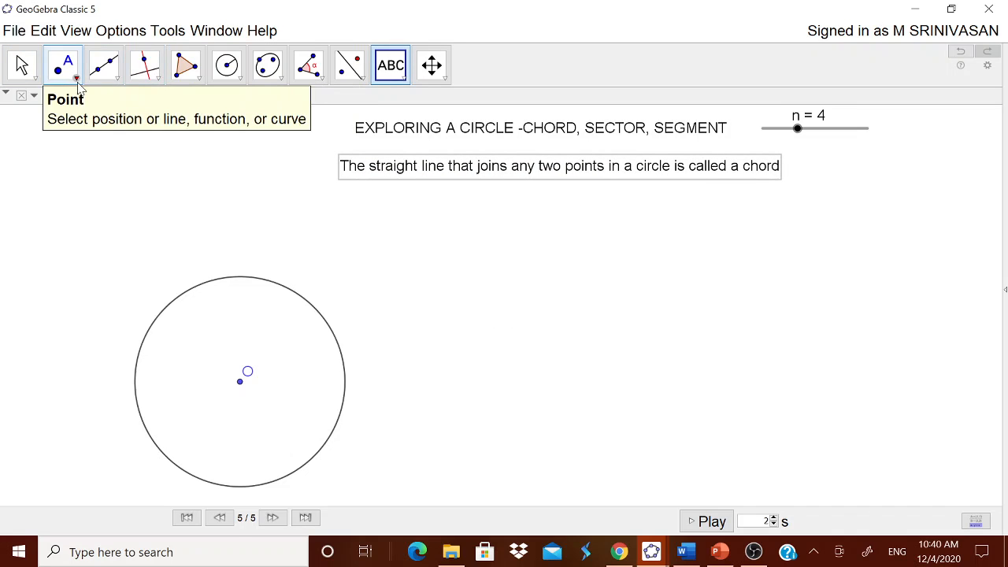
Place two points on the circle with Point on Object, one at its lower left and one at its lower right
left_click(77, 81)
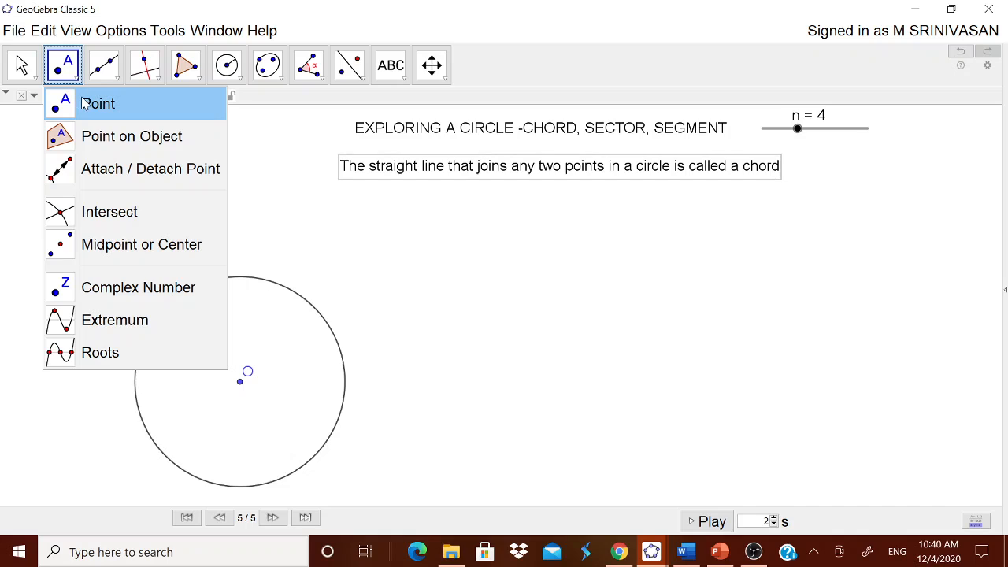
left_click(116, 136)
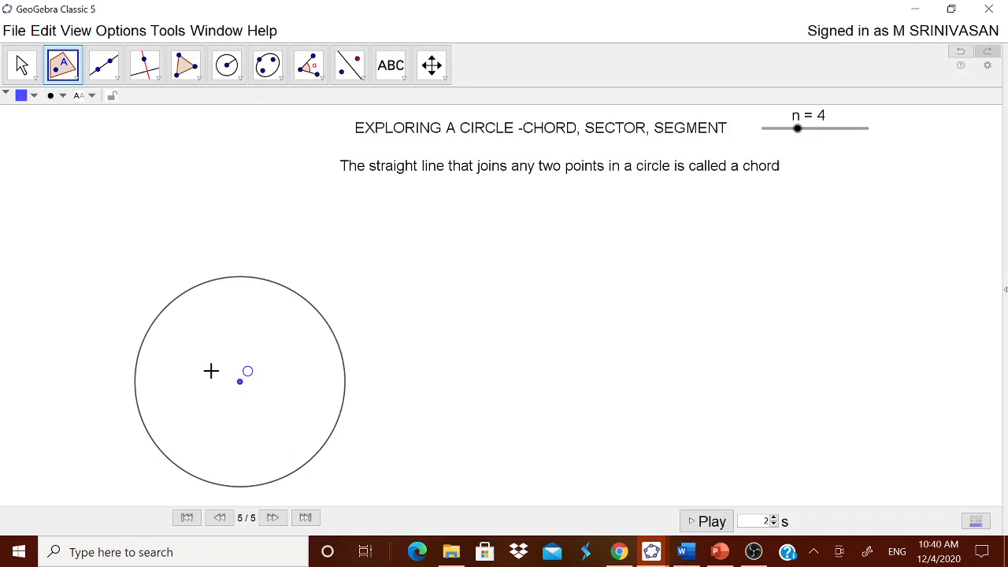
left_click(166, 460)
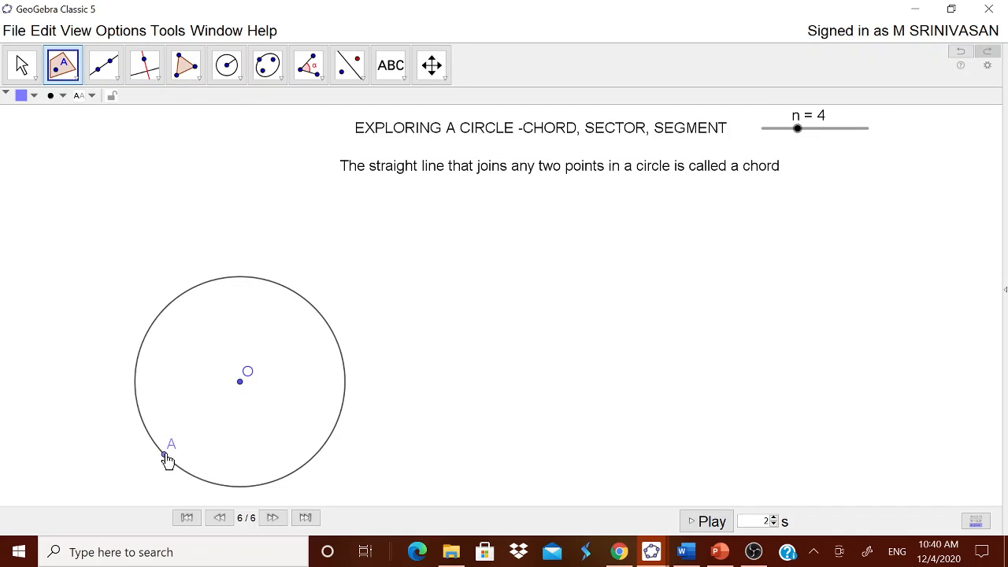
left_click(314, 456)
Move the labels of points A and B outside the circle
left_click(22, 65)
left_click_drag(173, 453, 140, 459)
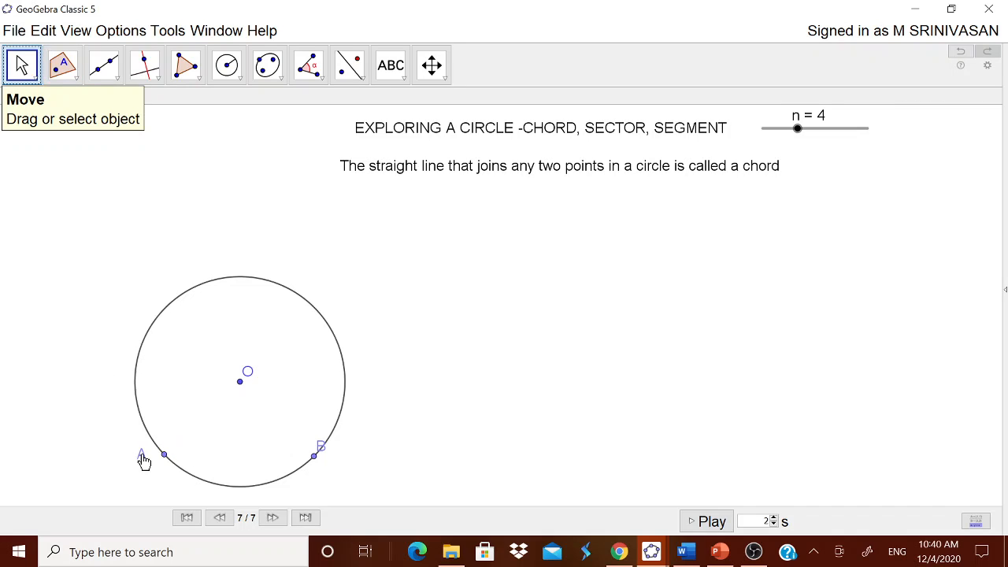
left_click_drag(330, 453, 340, 463)
Draw the chord as a segment from point A to point B
left_click(103, 64)
left_click(133, 134)
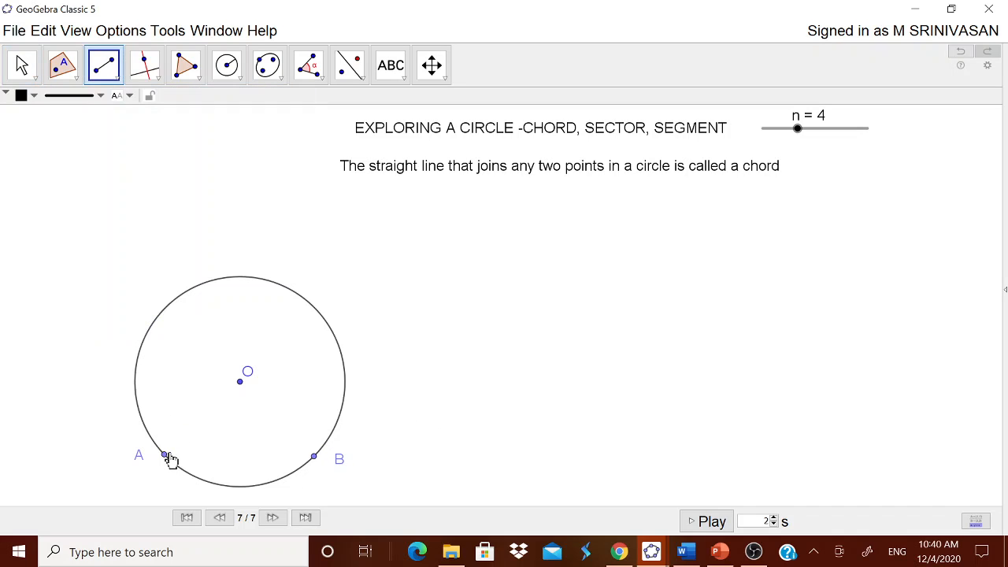
left_click(164, 455)
left_click(313, 455)
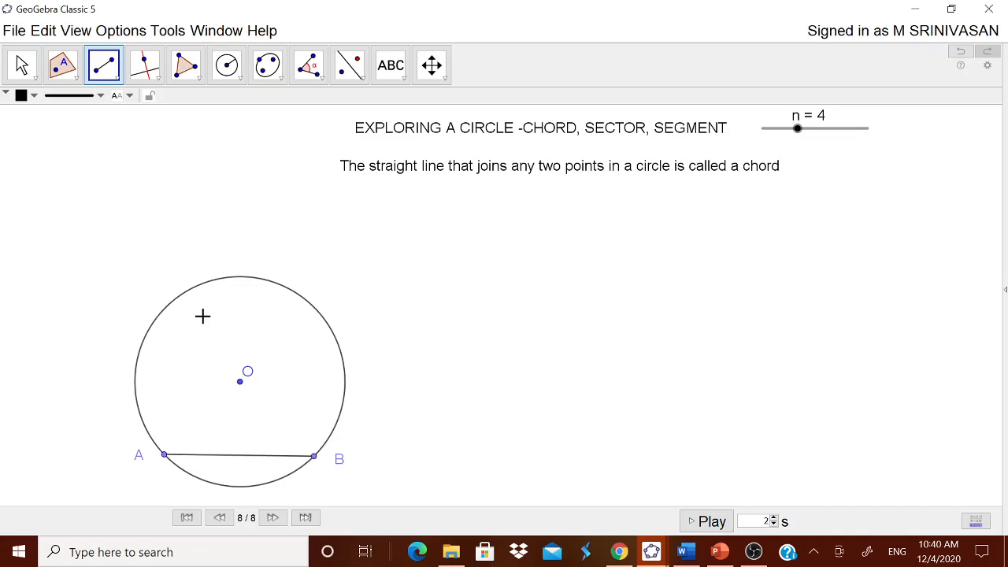
key("Escape")
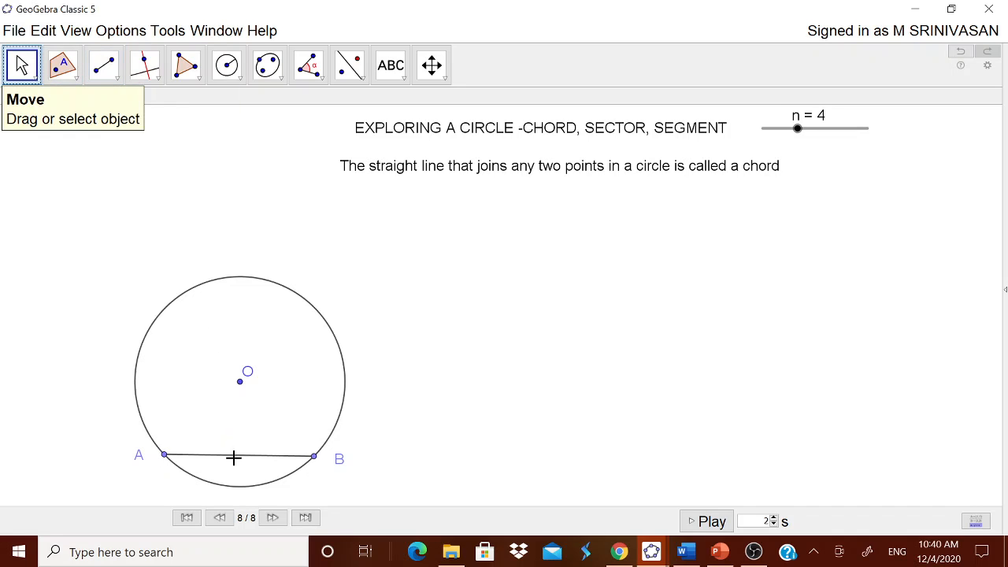
Start a new text object reading "AB =" followed by the live length of segment f
right_click(237, 462)
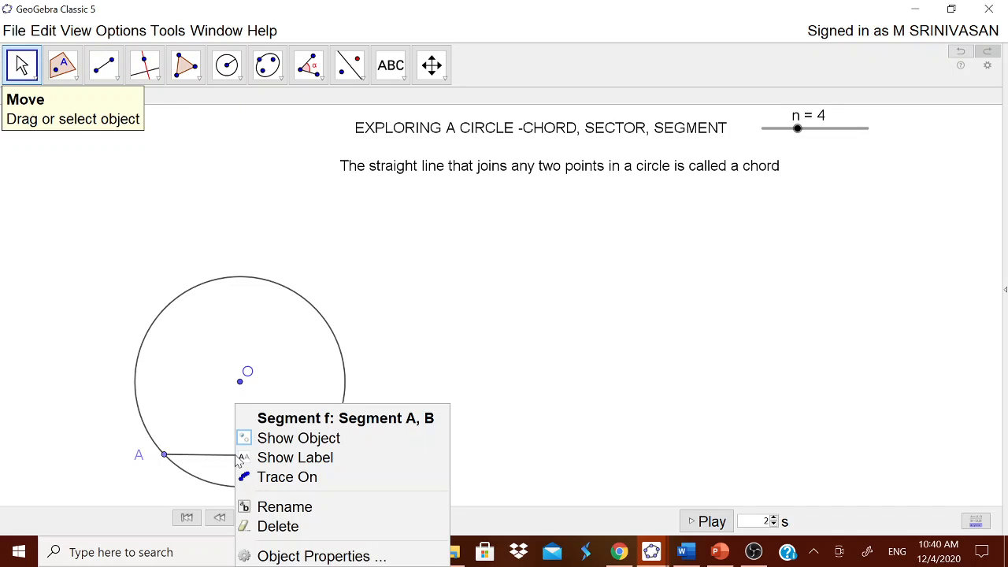
left_click(402, 75)
left_click(417, 135)
left_click(648, 308)
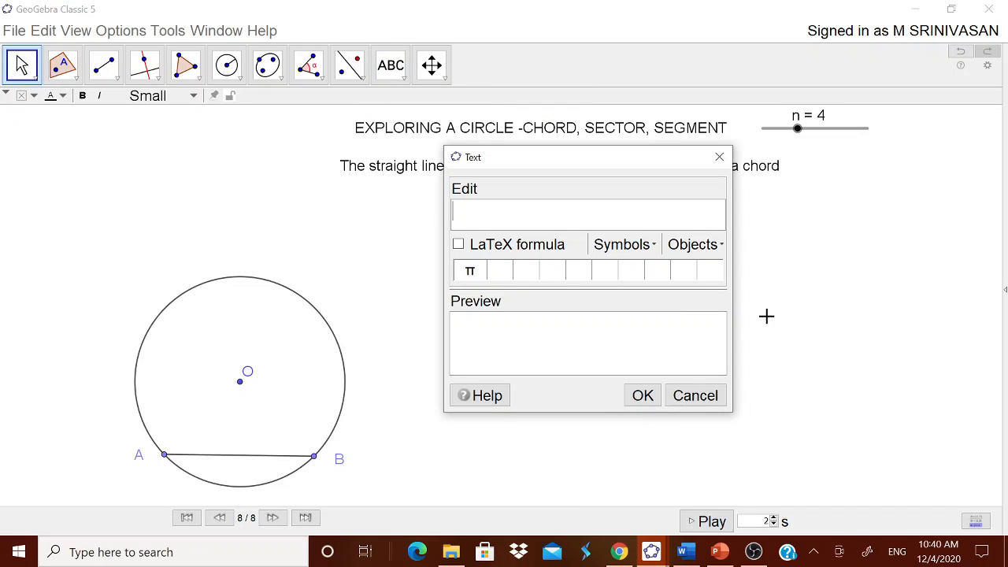
type("AB =")
left_click(685, 244)
left_click(675, 371)
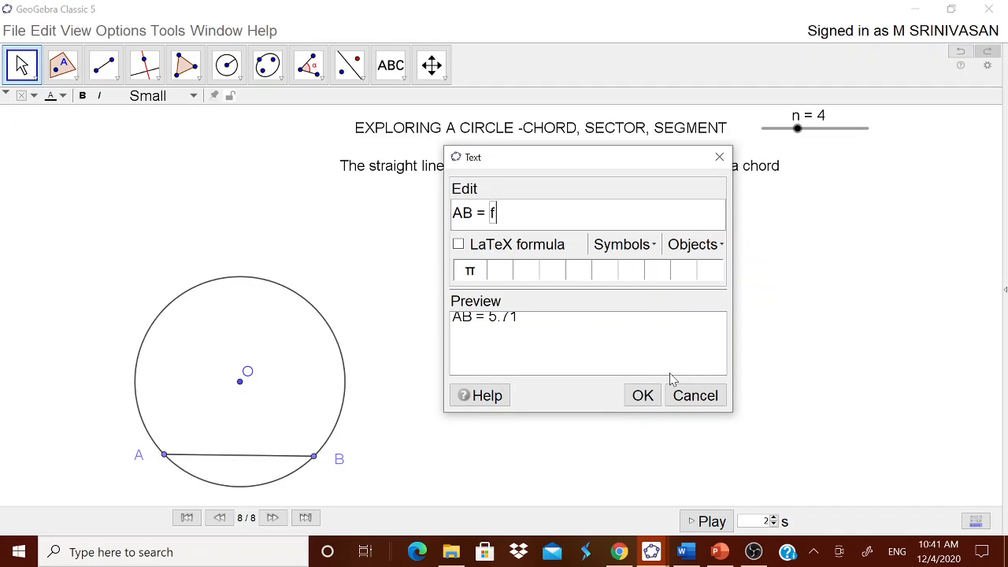
Complete the text with "is a chord of the circle" and place it just below the chord definition
type("is a ")
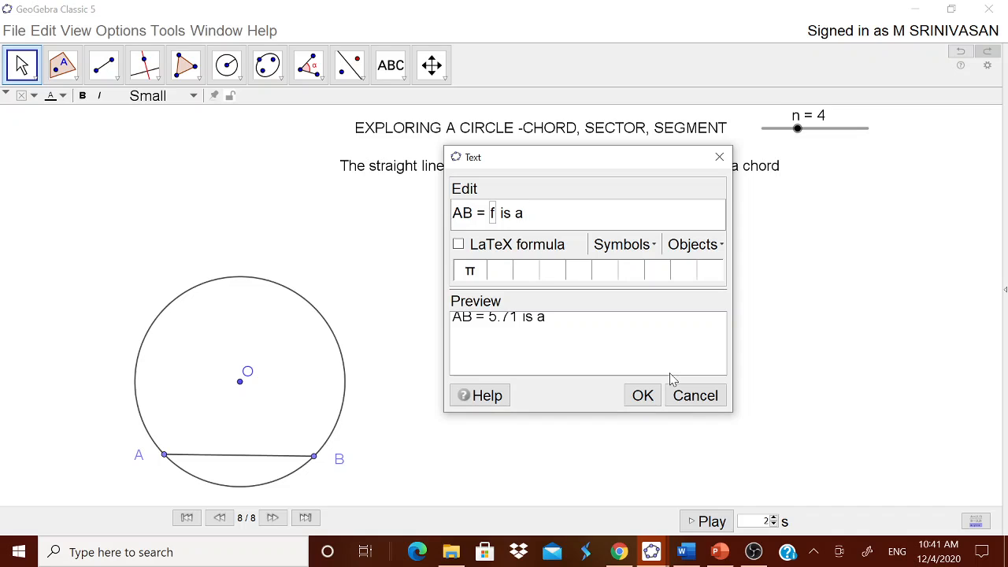
type("chorde")
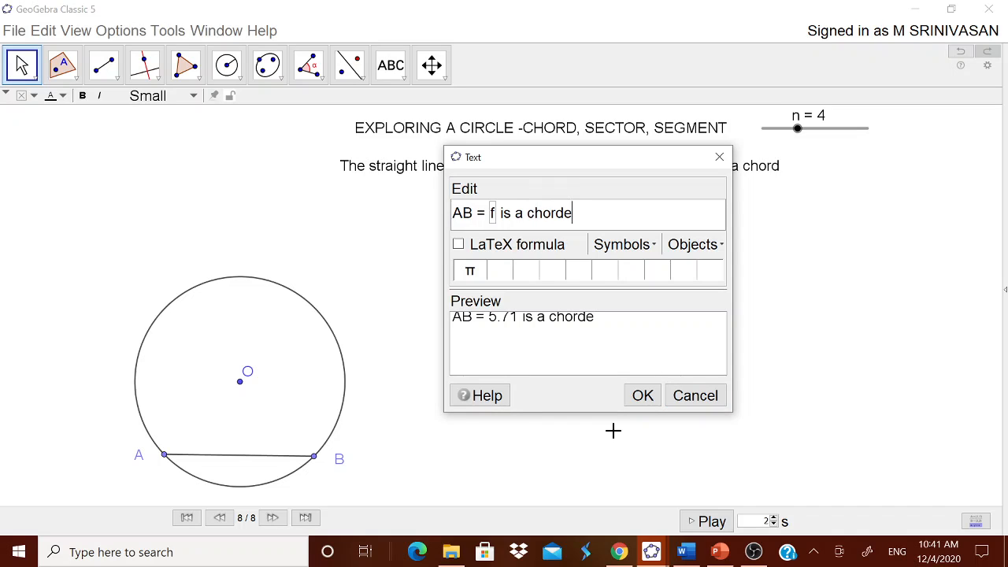
key("BackSpace")
type("of the chi")
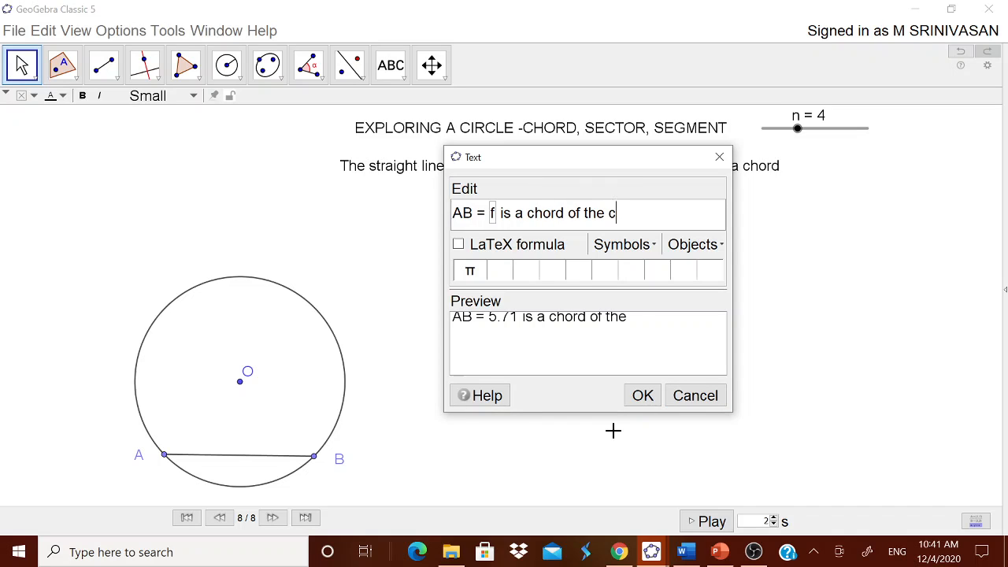
key("BackSpace")
key("BackSpace")
type("ircle")
left_click(642, 395)
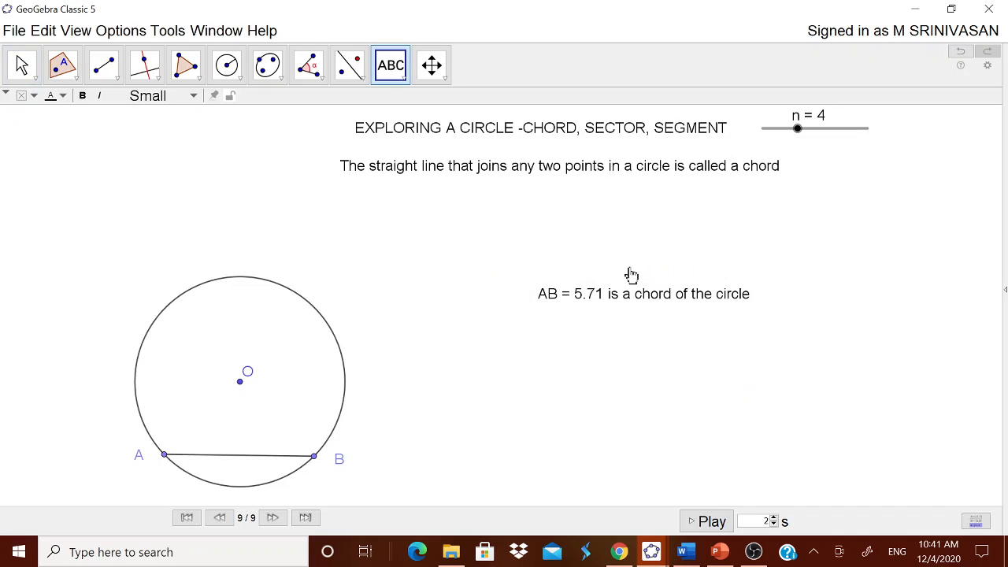
left_click_drag(655, 236, 654, 226)
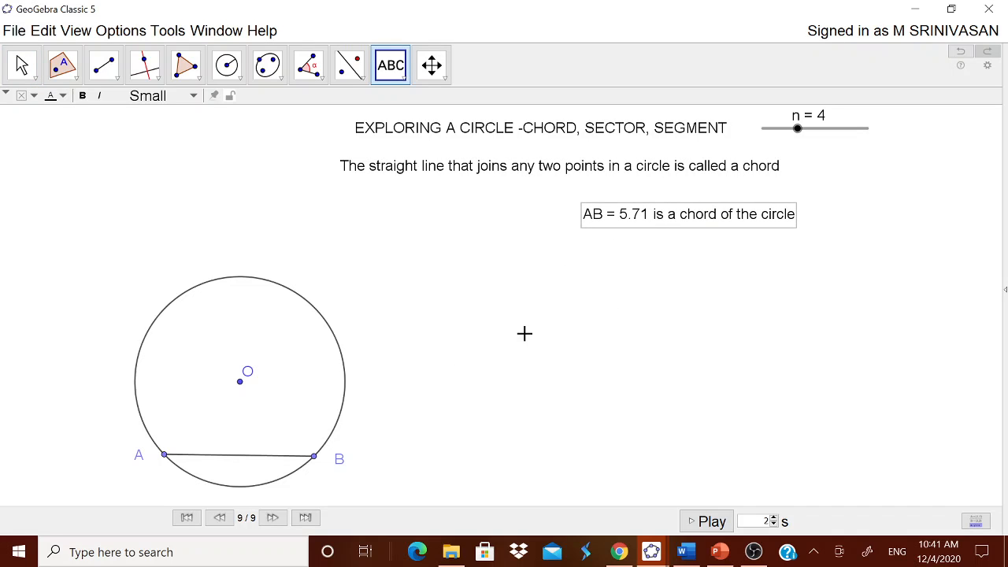
Move point B slightly upward along the circle to test the live chord length in the text
left_click(320, 436)
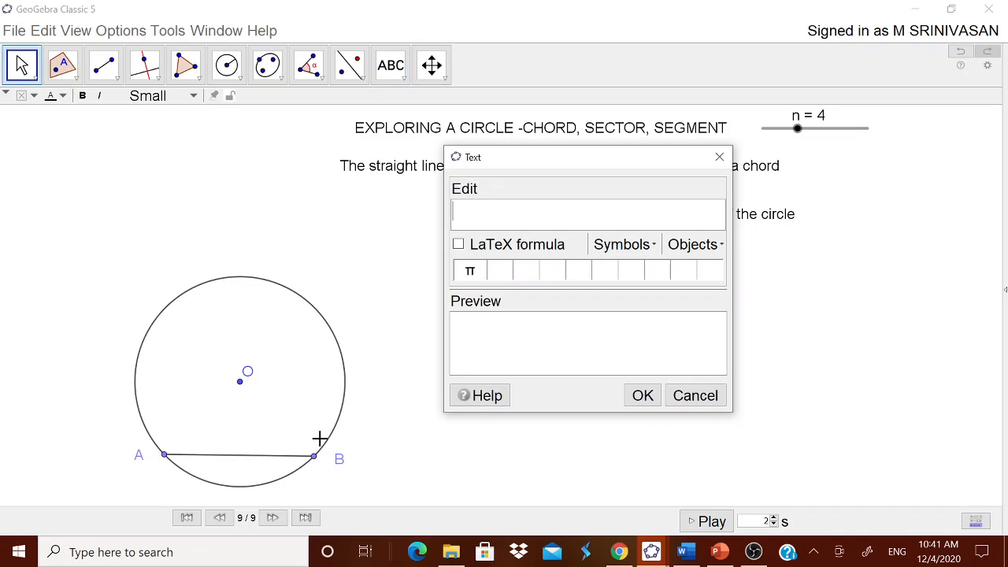
left_click(700, 395)
key("Escape")
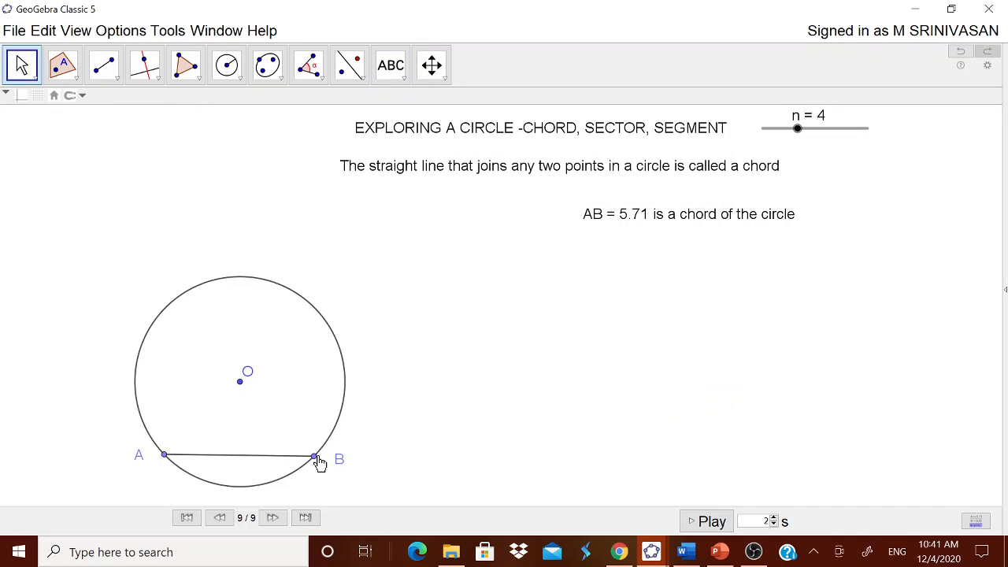
mouse_move(320, 463)
left_mouse_down()
mouse_move(329, 387)
mouse_move(319, 449)
left_mouse_up()
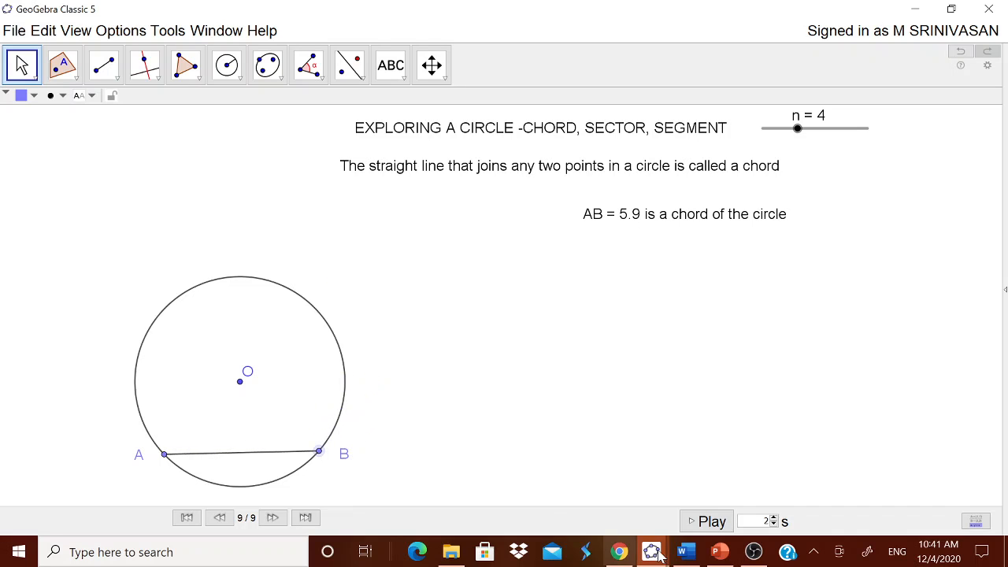
Switch to the Word notes and copy the sentence "The diameter of a circle is the longest chord of a circle"
left_click(686, 552)
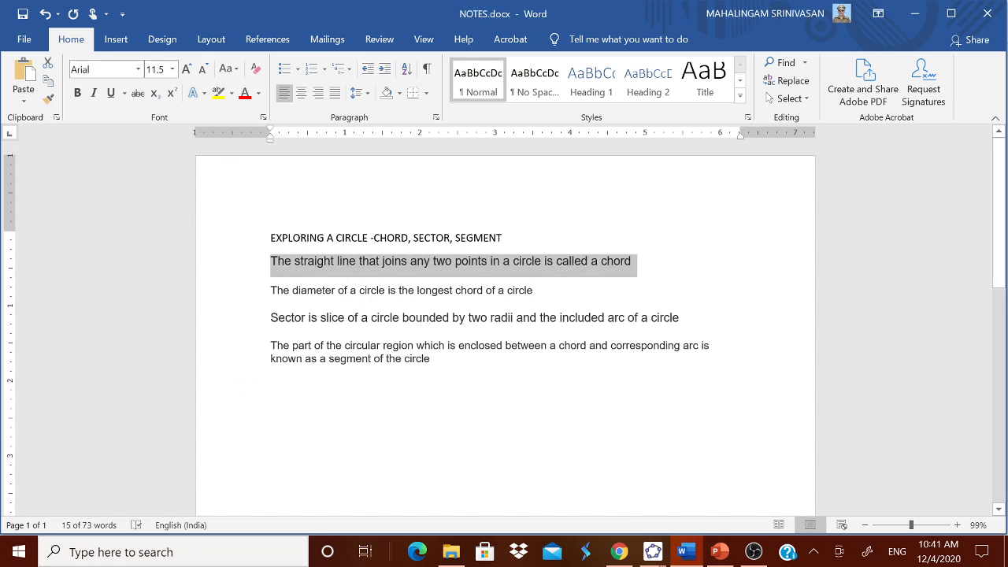
left_click_drag(271, 289, 539, 297)
key("ctrl+c")
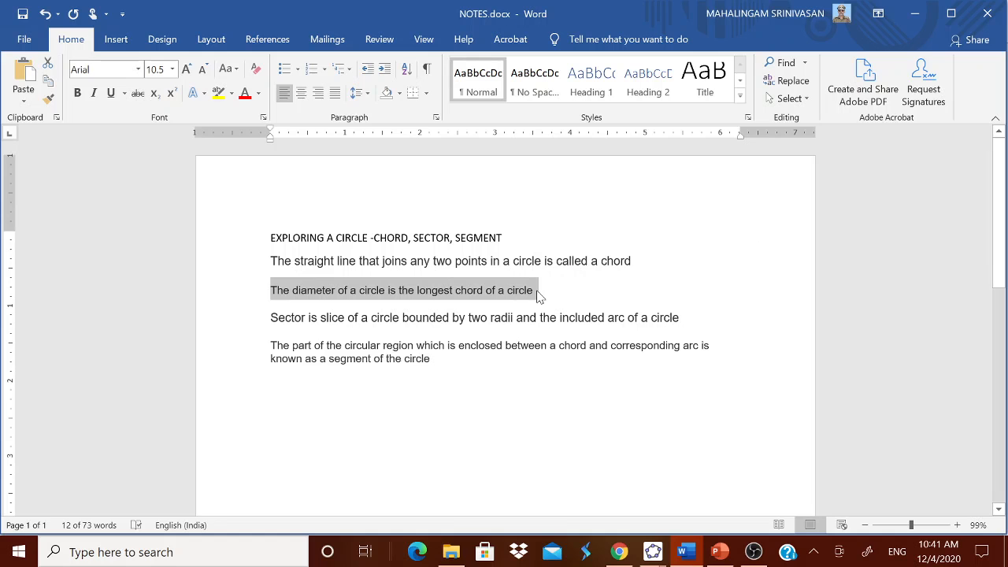
Switch back to the GeoGebra worksheet, insert the copied diameter sentence as a text object and place it below the AB chord text
left_click(649, 551)
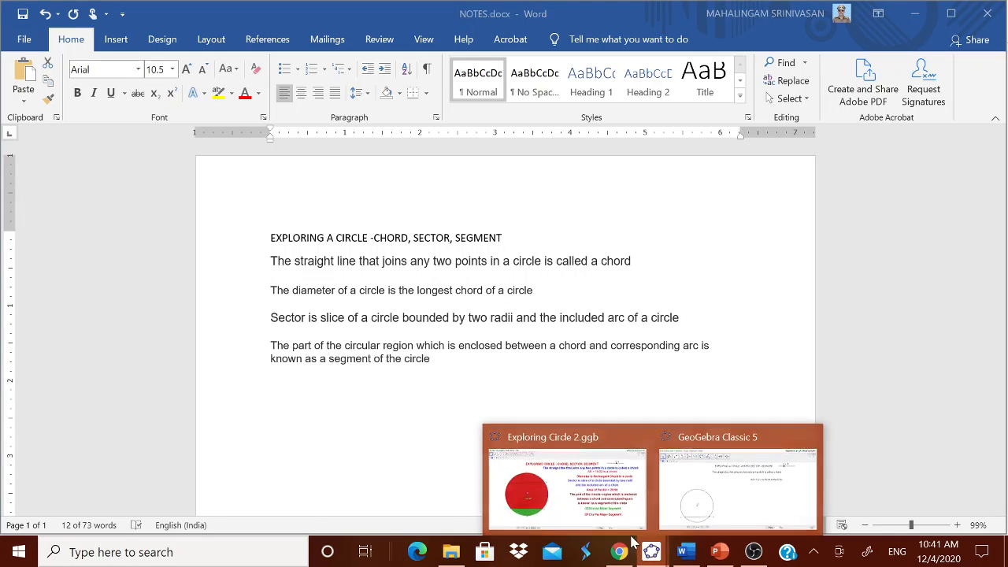
left_click(693, 495)
left_click(391, 68)
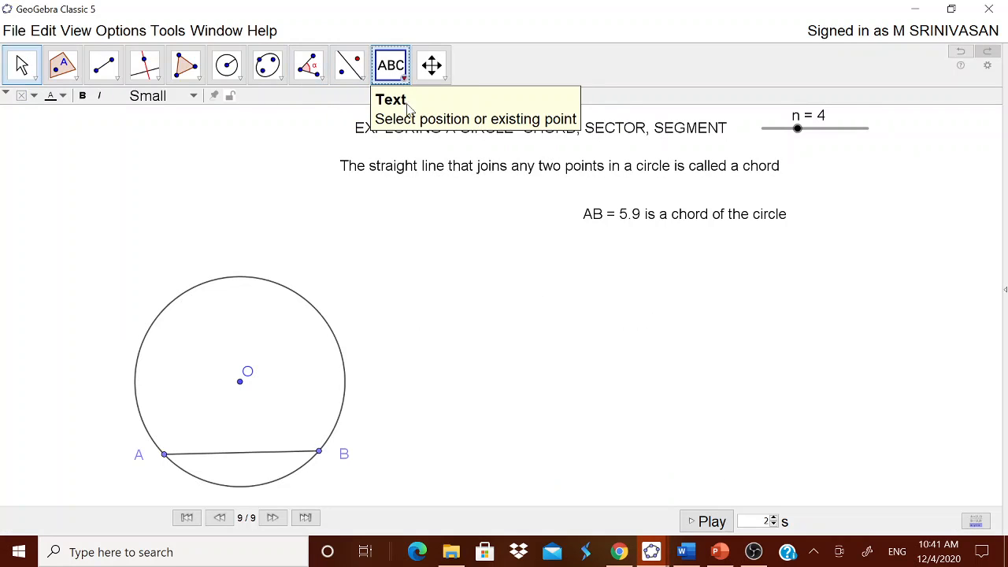
left_click(513, 400)
key("ctrl+v")
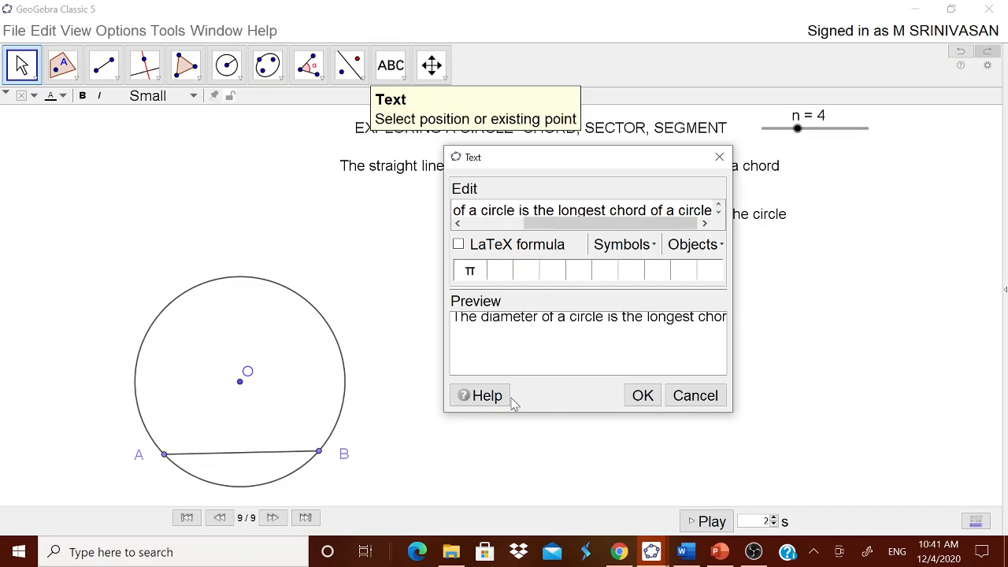
left_click(629, 396)
left_click_drag(619, 399, 606, 270)
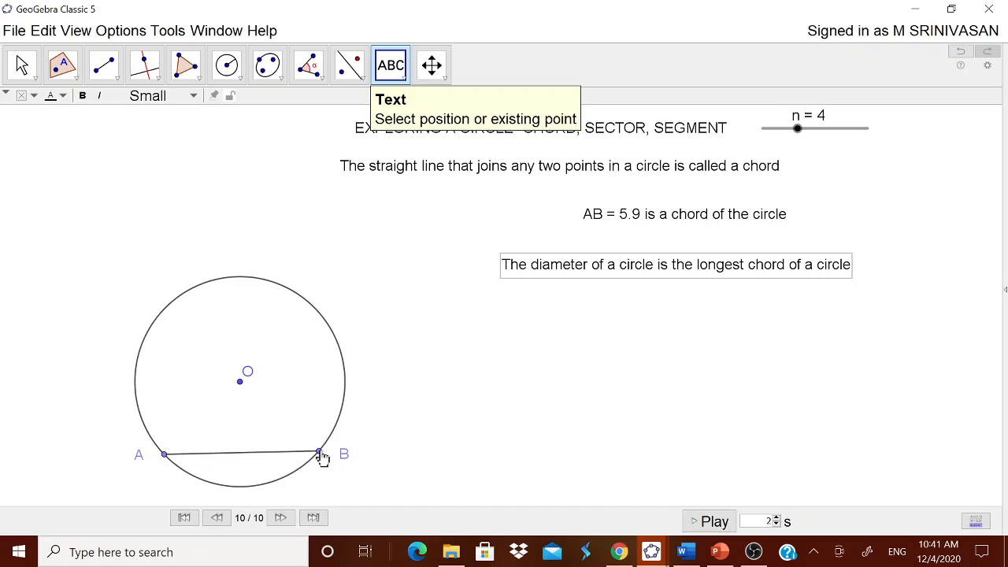
Move point B to the upper right of the circle so that chord AB passes through center O
left_click(323, 421)
left_click(696, 398)
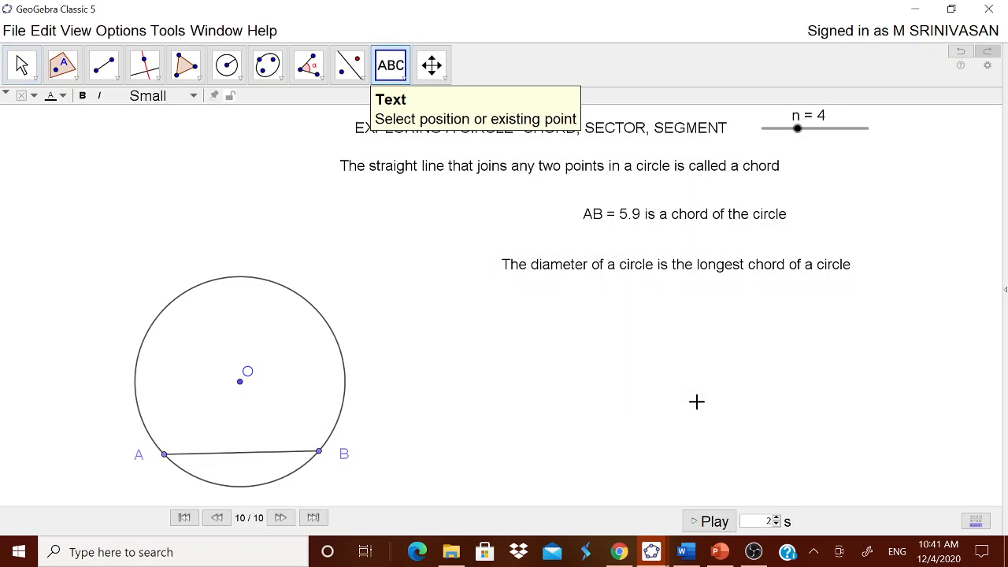
key("Escape")
left_click_drag(317, 457, 286, 348)
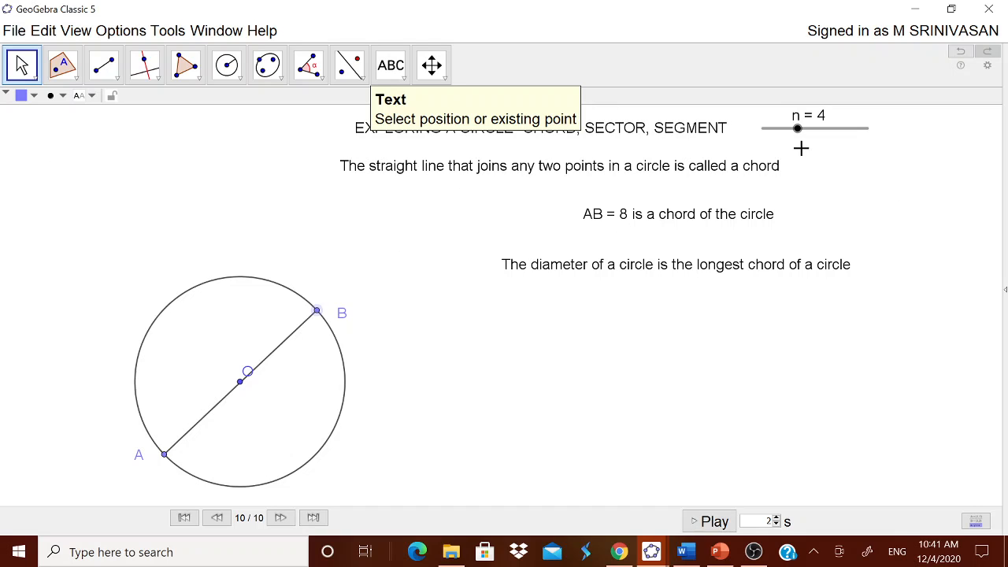
Test slider n at 8 and return it to 4, and move point A to the circle's upper left so the chord lies horizontally above O
left_click_drag(798, 129, 836, 142)
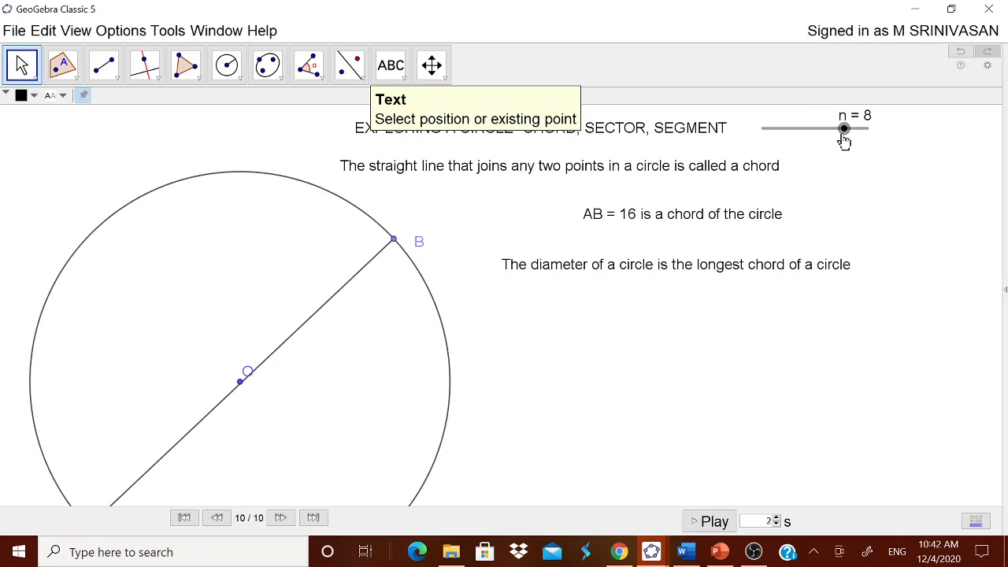
left_click_drag(850, 142, 803, 153)
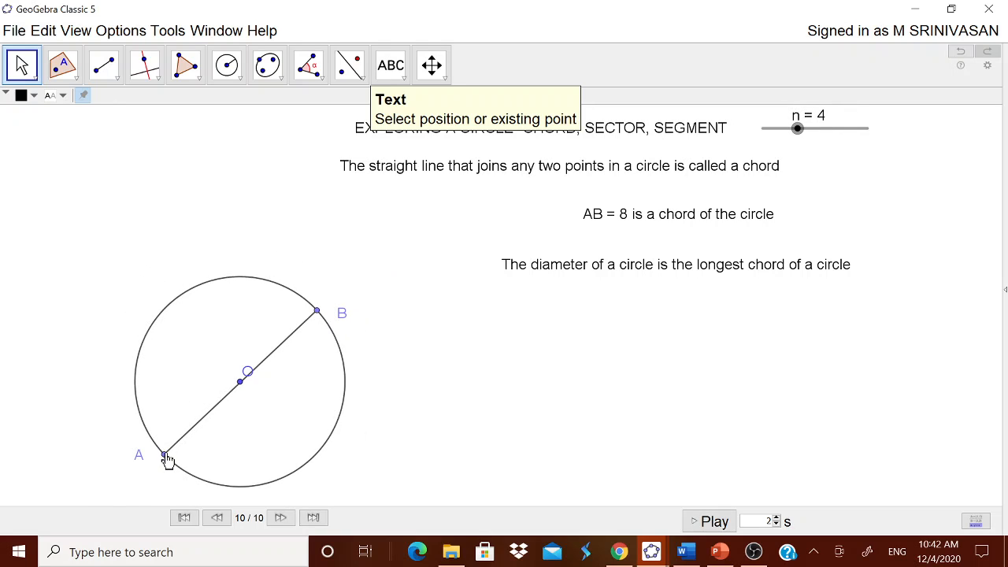
left_click_drag(167, 460, 182, 333)
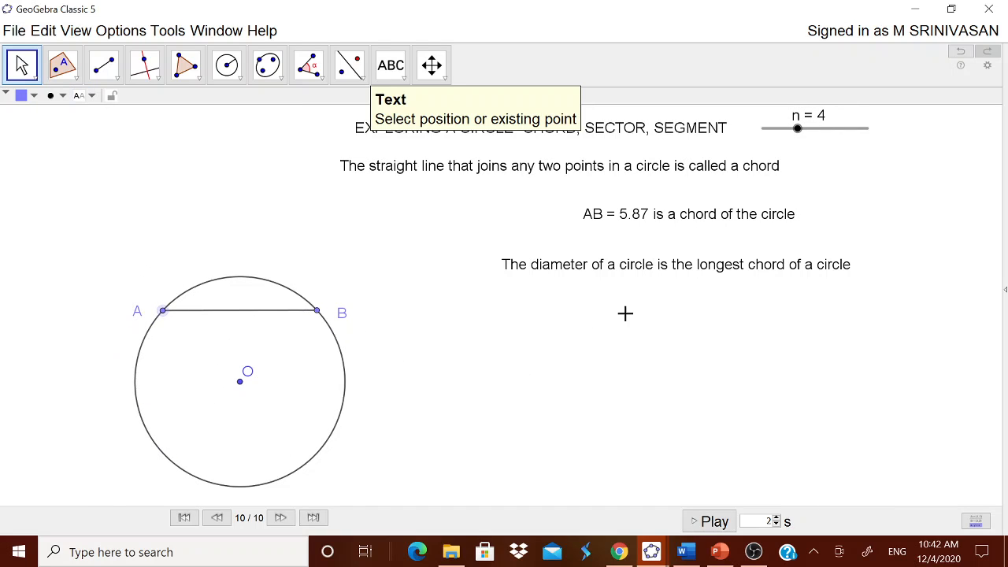